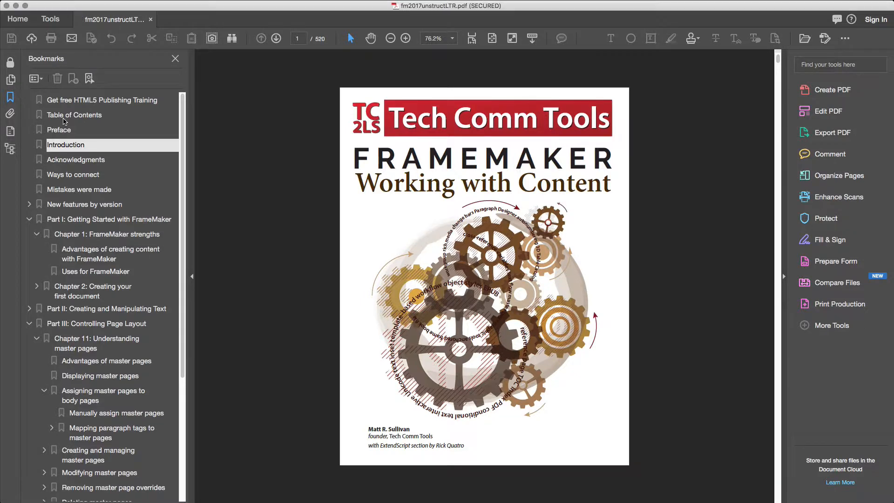
# Step: View the Table of Contents and the Introduction in the PDF through its bookmarks
pyautogui.click(58, 116)
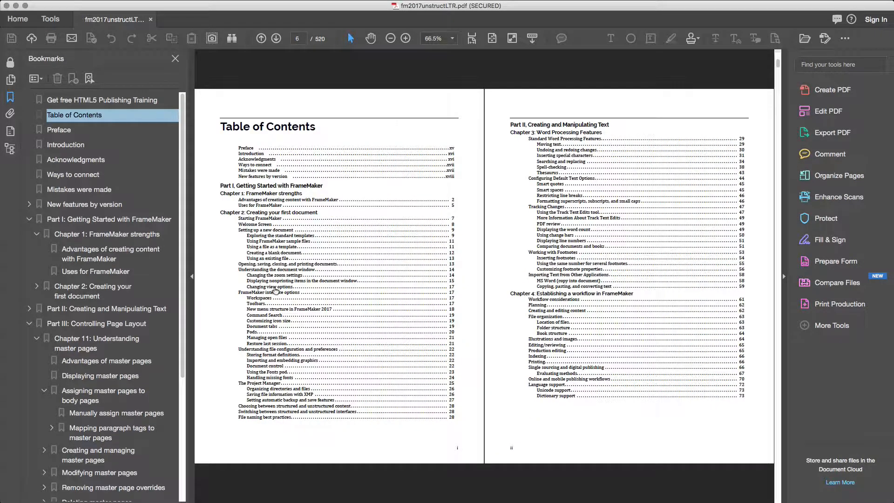
pyautogui.click(66, 145)
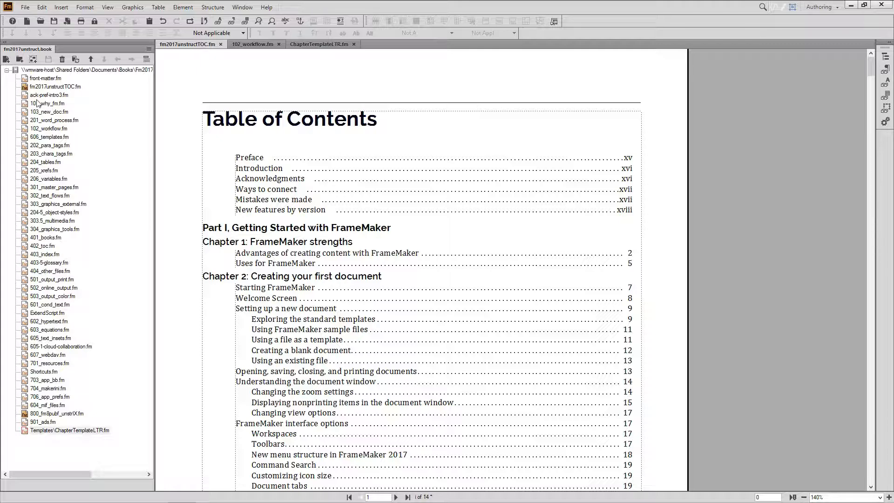
# Step: In the FrameMaker book, open 102_workflow.fm and return to the generated contents file fm2017unstructTOC.fm
pyautogui.click(48, 130)
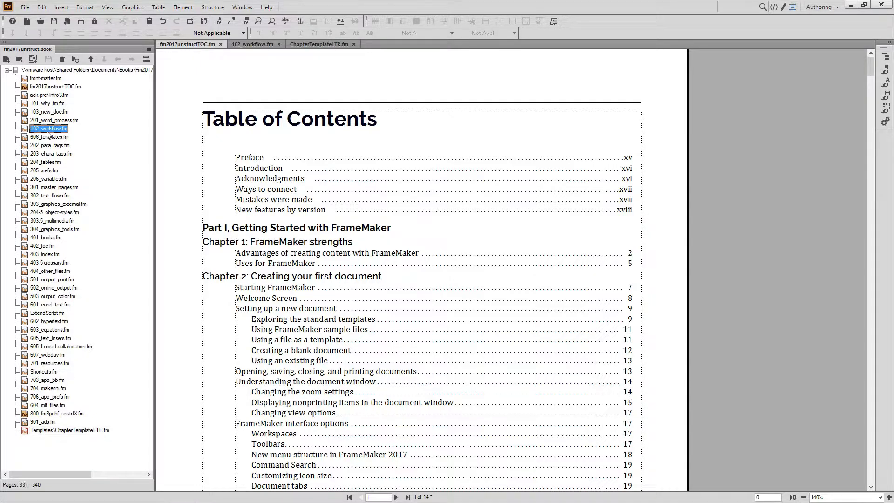
pyautogui.doubleClick(48, 132)
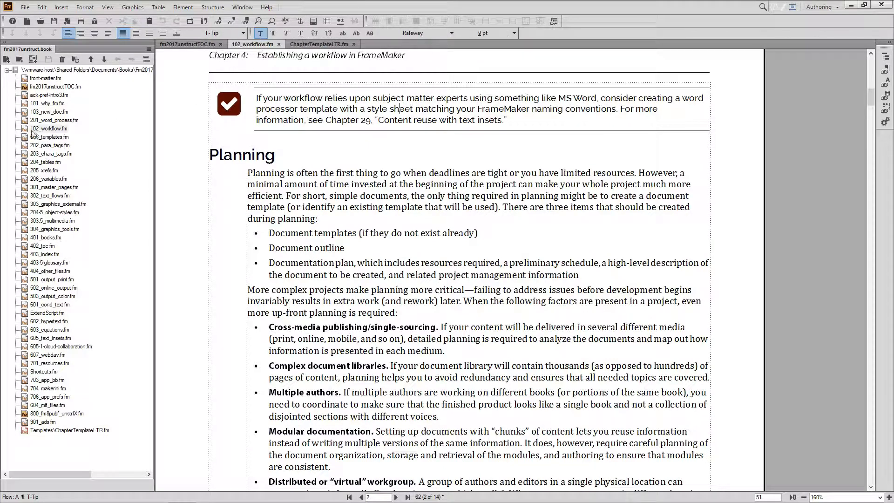
pyautogui.doubleClick(27, 88)
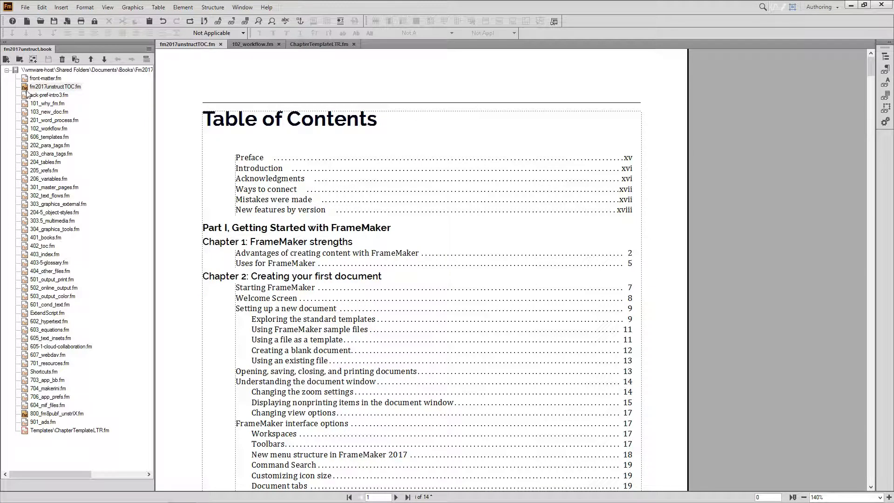
# Step: Follow the Starting FrameMaker contents entry into 103_new_doc.fm and view the beginning of Chapter 2
pyautogui.keyDown('ctrl'); pyautogui.keyDown('alt'); pyautogui.click(276, 289); pyautogui.keyUp('alt'); pyautogui.keyUp('ctrl')
pyautogui.keyDown('ctrl'); pyautogui.keyDown('alt'); pyautogui.click(280, 289); pyautogui.keyUp('alt'); pyautogui.keyUp('ctrl')
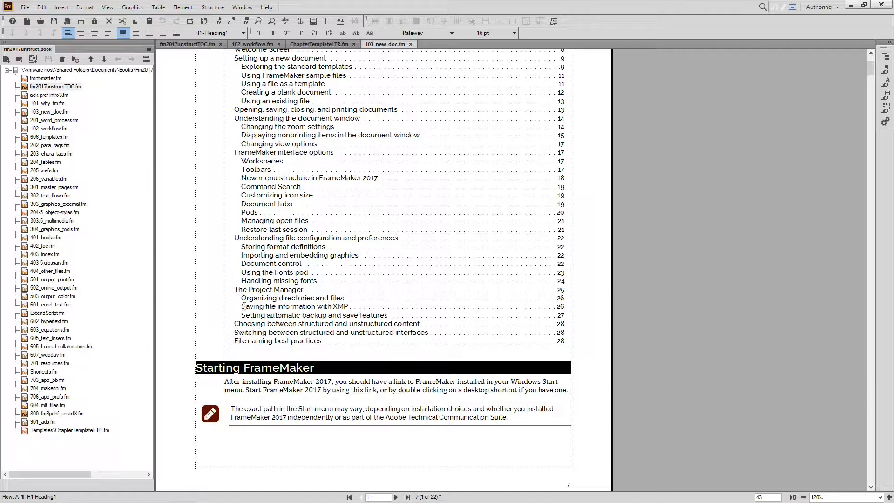
pyautogui.scroll(5, 262, 371)
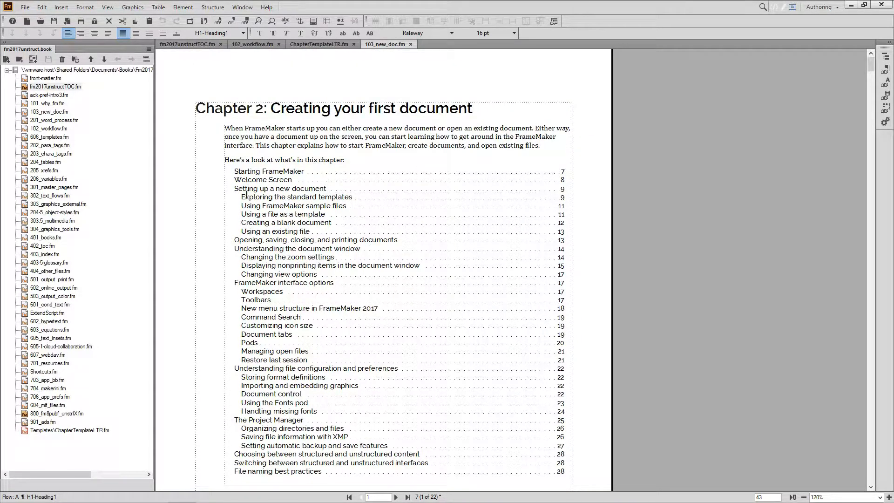
# Step: Select and deselect the Chapter 2 mini contents list, and follow its "Using a file as a template" entry to the heading
pyautogui.click(282, 205)
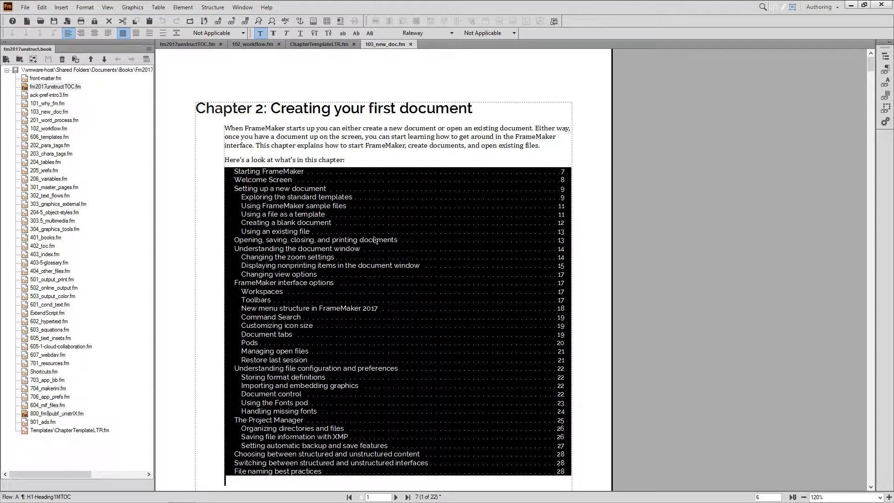
pyautogui.click(180, 200)
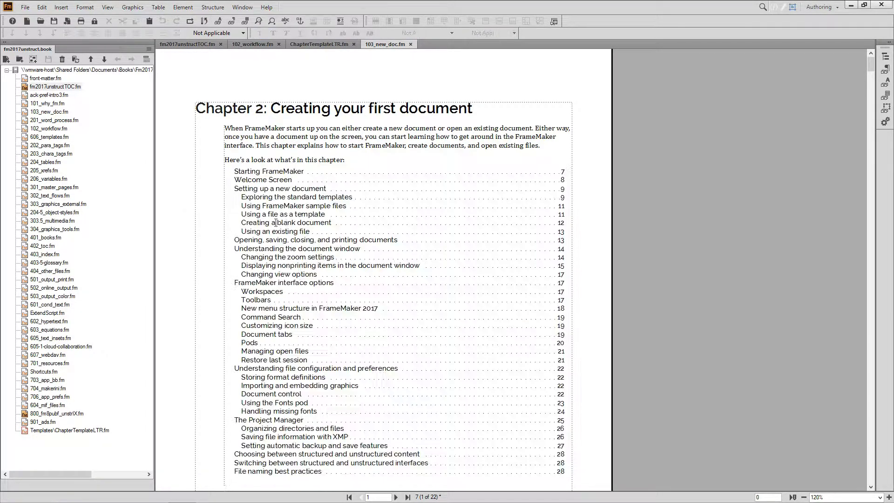
pyautogui.click(291, 218)
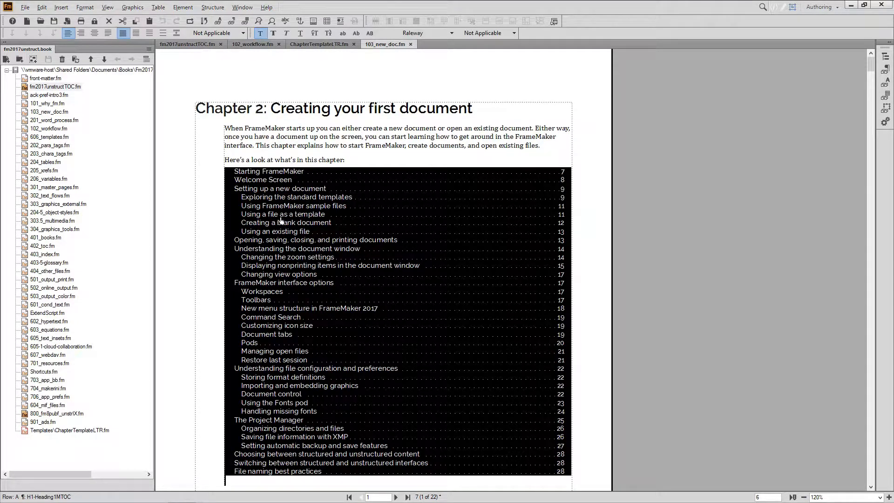
pyautogui.keyDown('ctrl'); pyautogui.keyDown('alt'); pyautogui.click(278, 218); pyautogui.keyUp('alt'); pyautogui.keyUp('ctrl')
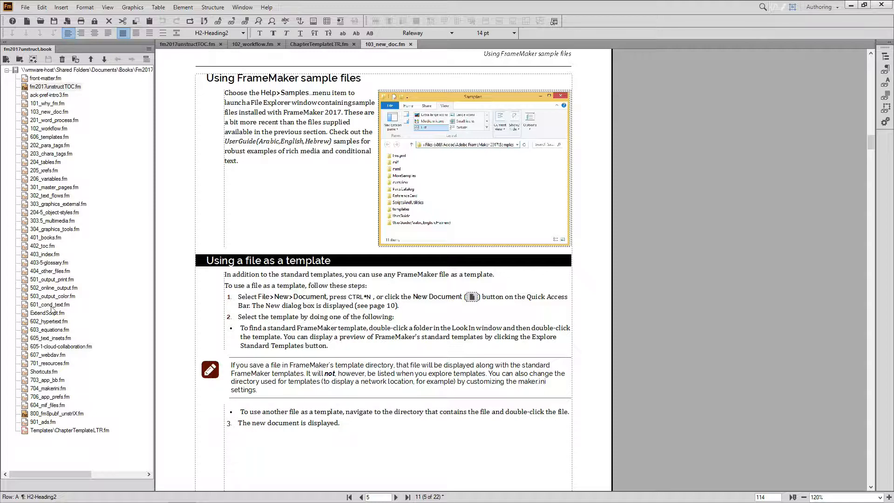
# Step: Point out the generated index file and Templates\ChapterTemplateLTR.fm by selecting each in the book's file list
pyautogui.click(25, 415)
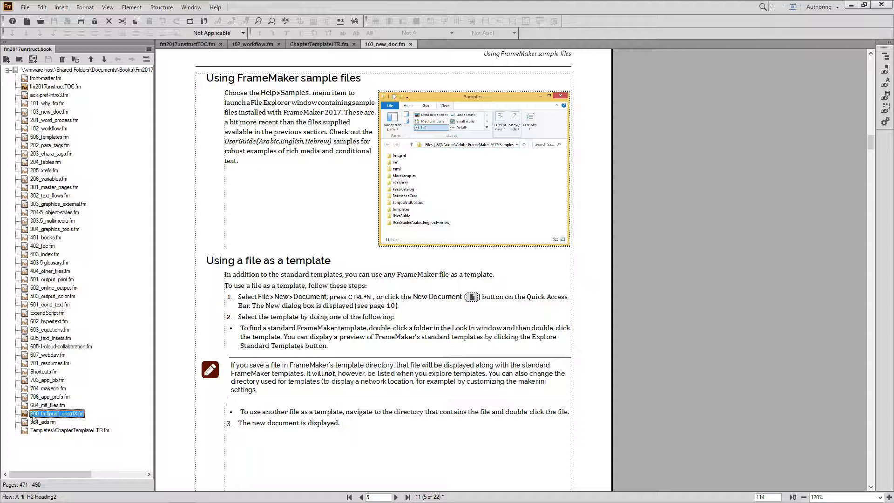
pyautogui.click(47, 432)
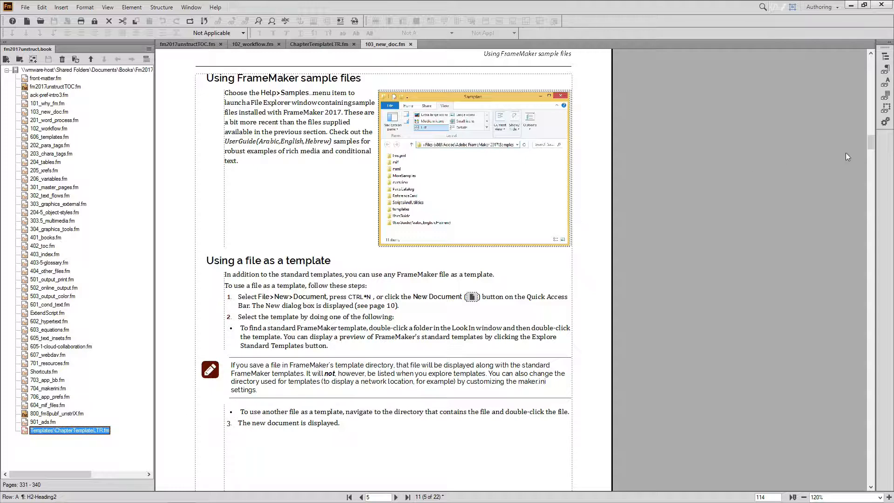
# Step: Return to the Chapter 2 title, select the word "Creating", and display text symbols in the document
pyautogui.moveTo(871, 143); pyautogui.dragTo(871, 64)
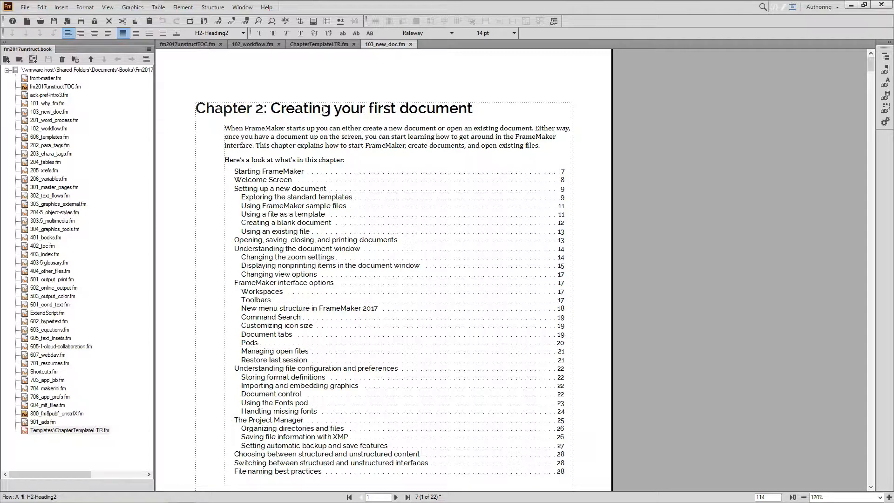
pyautogui.doubleClick(316, 114)
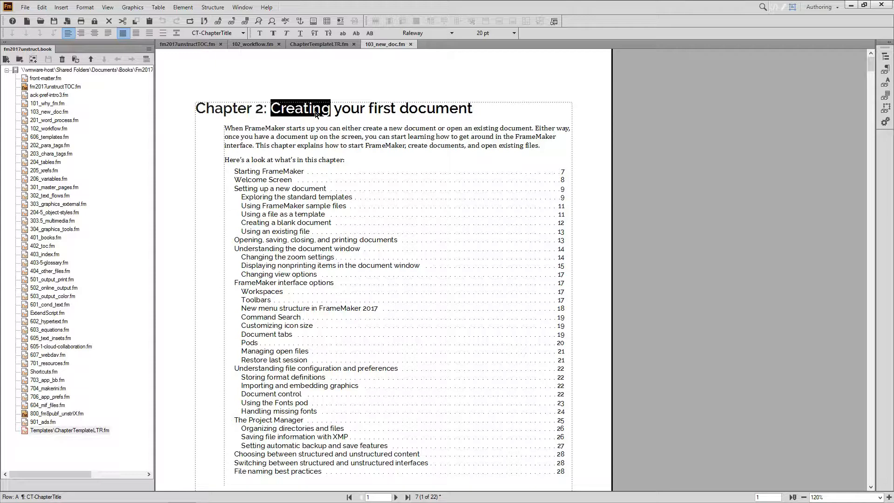
pyautogui.click(107, 7)
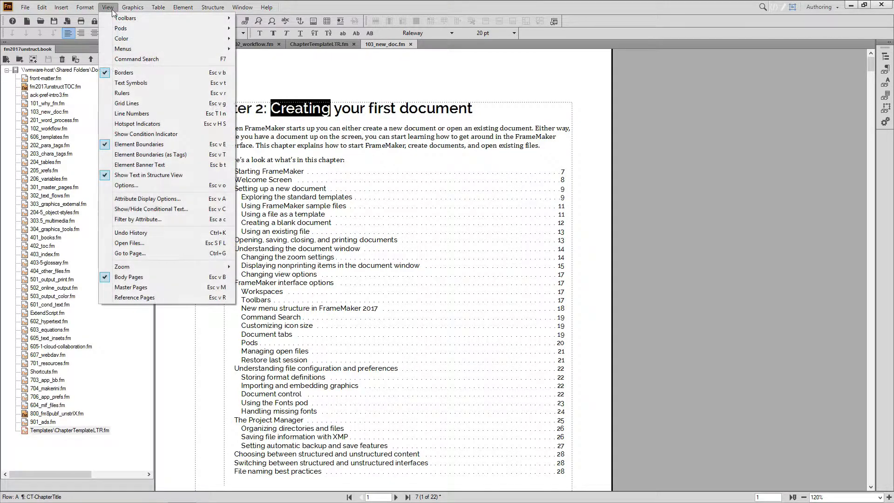
pyautogui.click(131, 83)
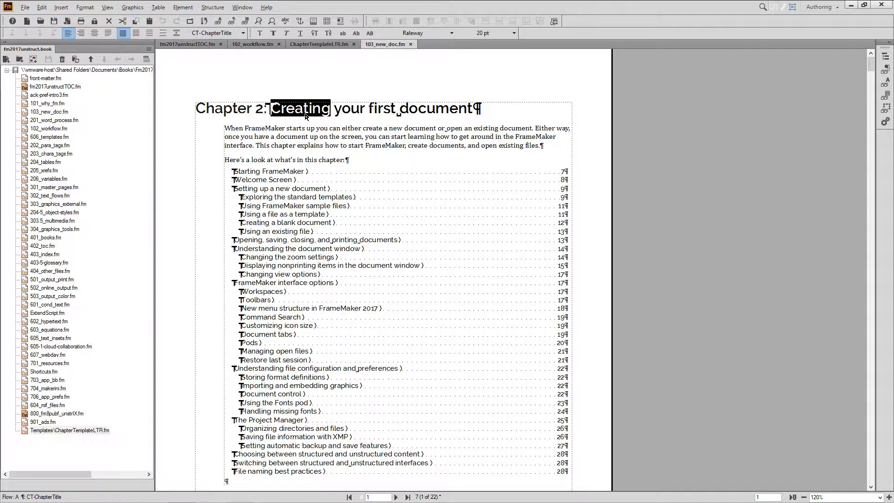
# Step: Switch to Word and check the styles of the Heading 1, Heading 2, Normal and Normal+ paragraphs by selecting part of each
pyautogui.hotkey('alt', 'Tab')
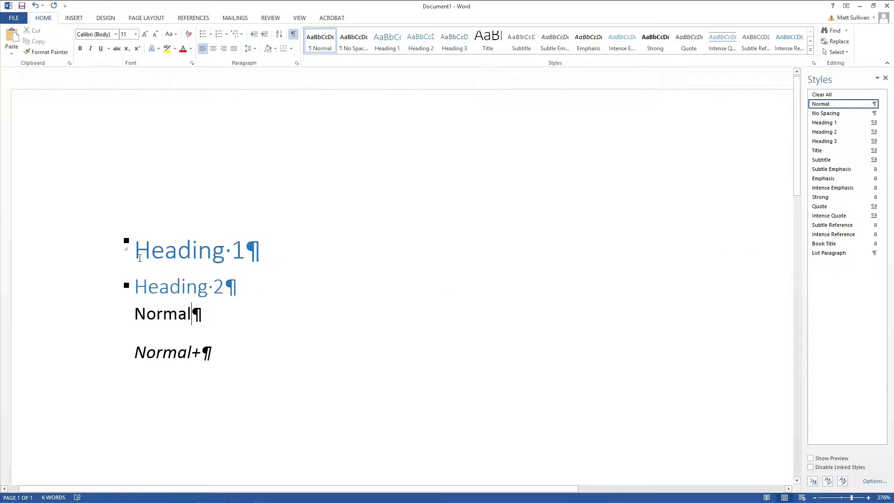
pyautogui.moveTo(136, 250); pyautogui.dragTo(191, 251)
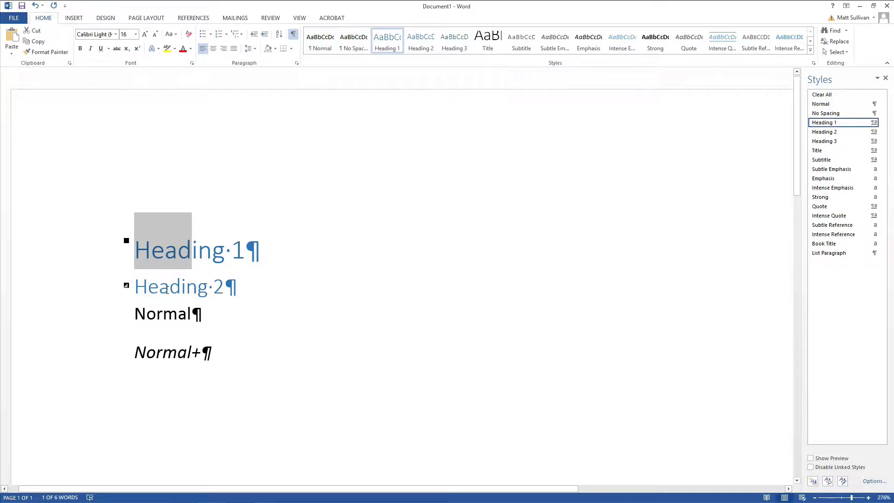
pyautogui.moveTo(169, 286); pyautogui.dragTo(184, 287)
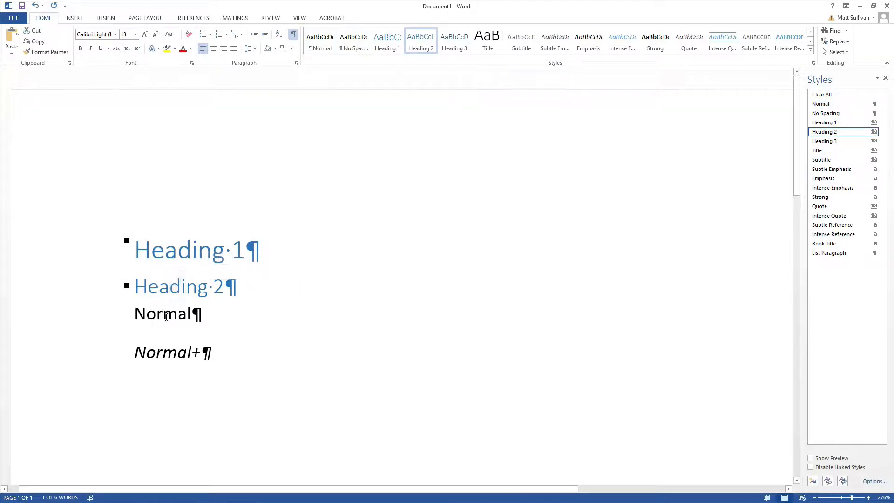
pyautogui.moveTo(156, 313); pyautogui.dragTo(177, 321)
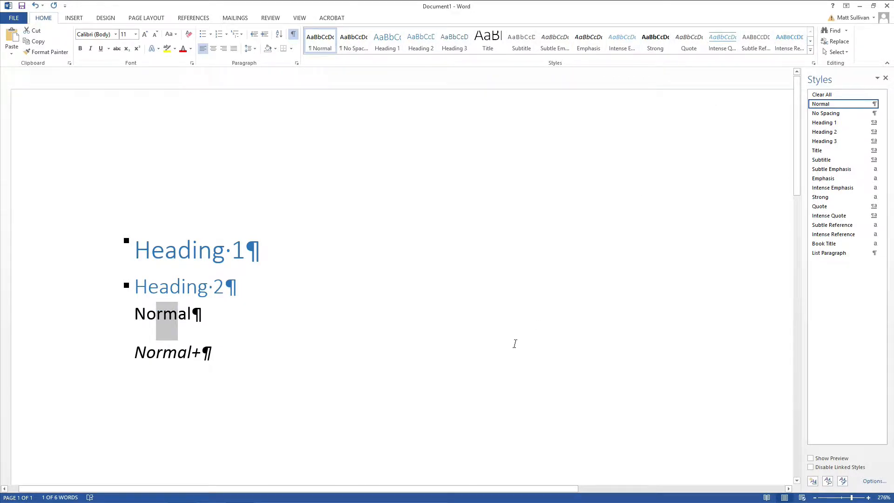
pyautogui.moveTo(186, 358); pyautogui.dragTo(157, 361)
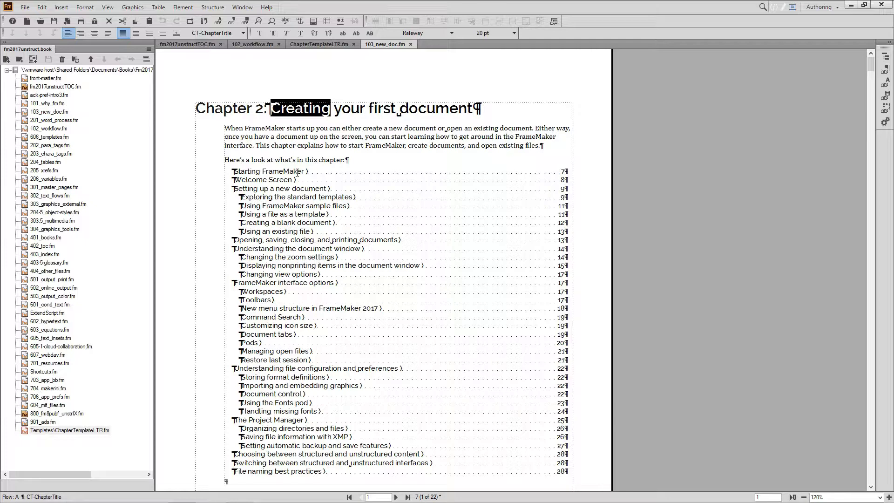
# Step: Return to FrameMaker and check the paragraph tags by selecting "your" in the chapter title and "FrameMaker" in the Starting FrameMaker heading
pyautogui.press('Escape')
pyautogui.press('h')
pyautogui.press('w')
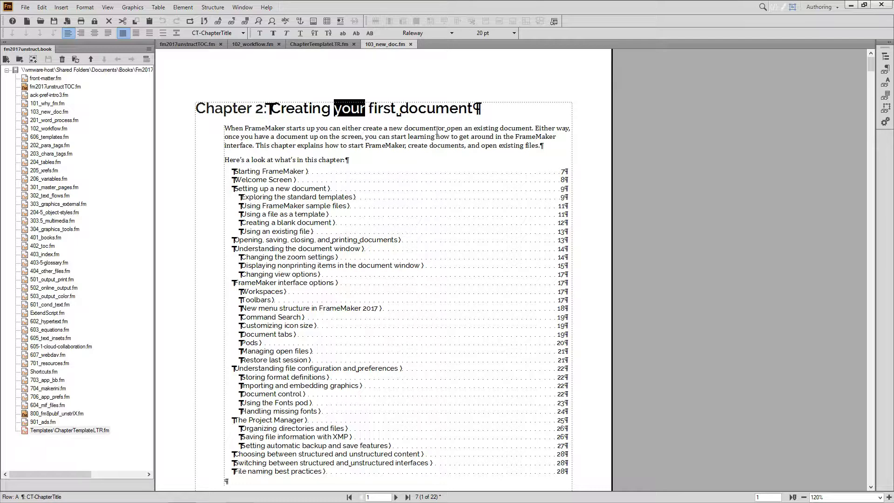
pyautogui.scroll(-10, 437, 130)
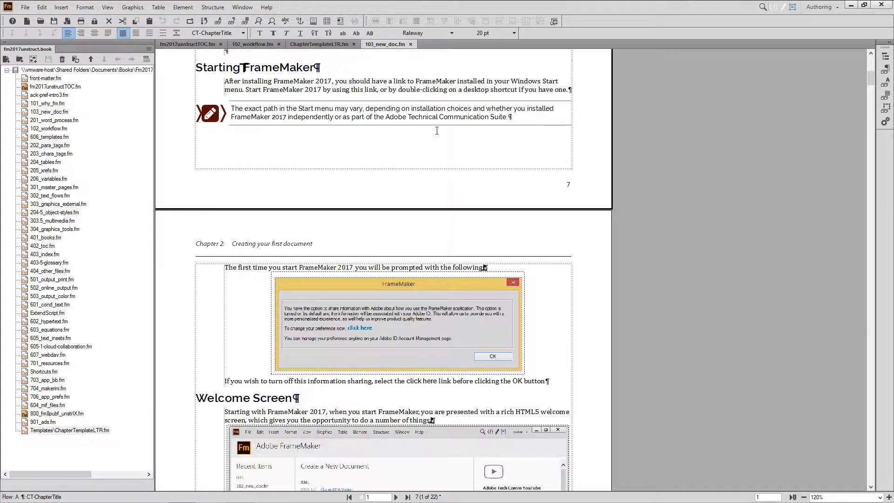
pyautogui.doubleClick(264, 68)
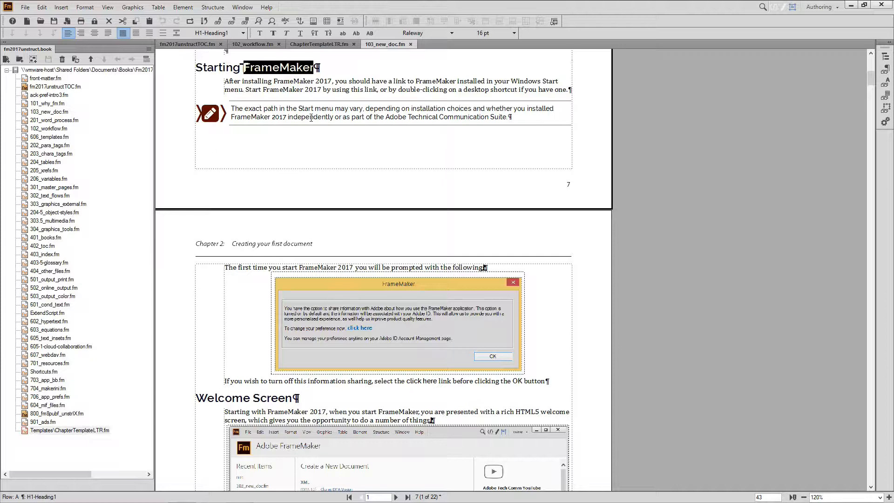
# Step: Try the B1-Body paragraph tag on the note below Starting FrameMaker and undo the change
pyautogui.moveTo(299, 108); pyautogui.dragTo(312, 118)
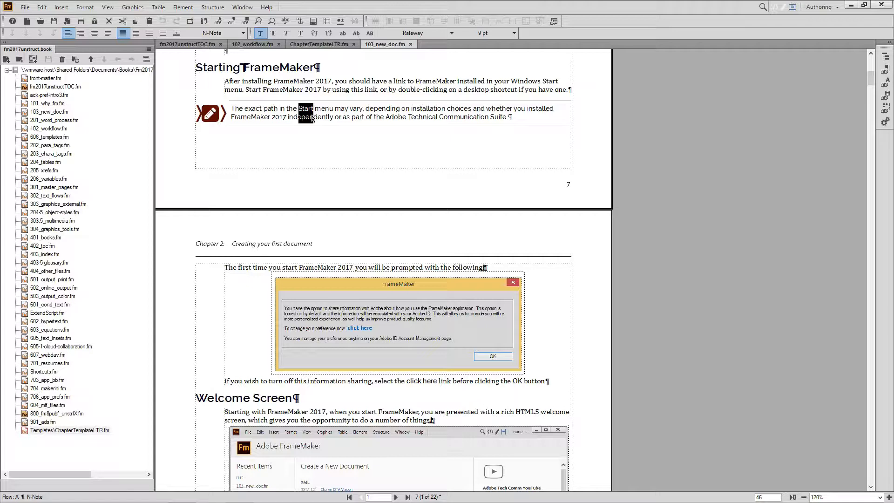
pyautogui.hotkey('ctrl', '1')
pyautogui.write('b1')
pyautogui.press('Return')
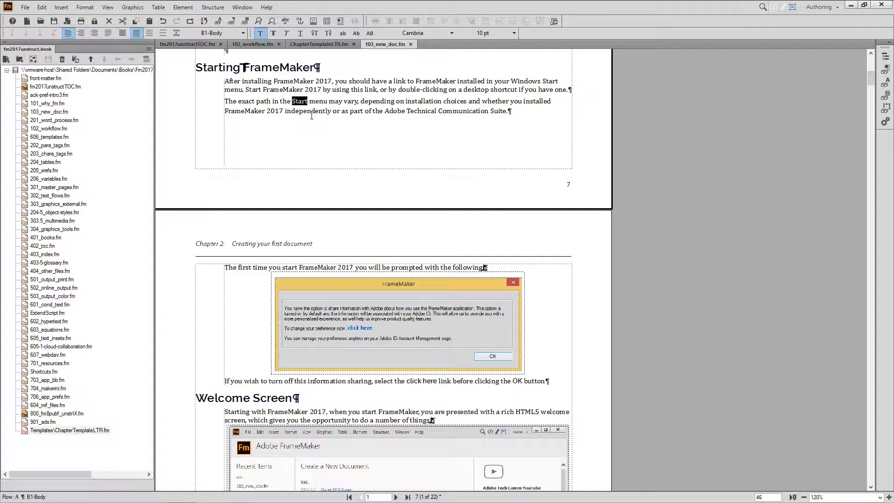
pyautogui.hotkey('ctrl', 'z')
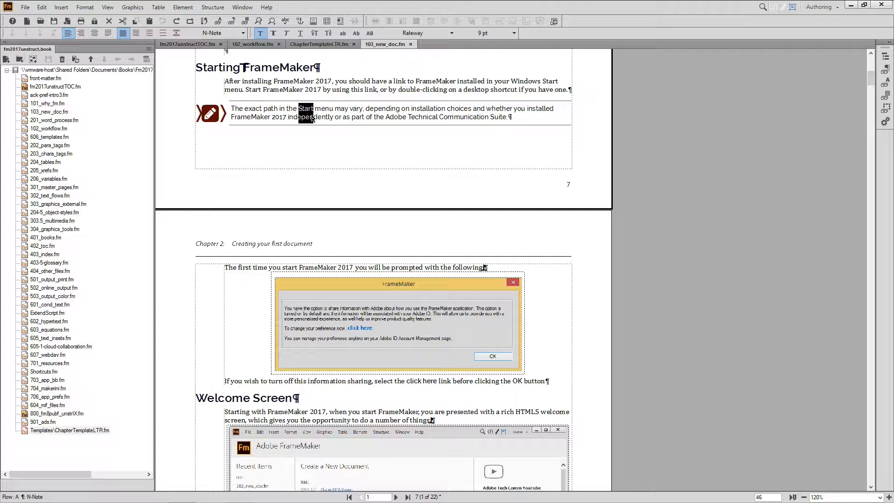
# Step: Try the Below Current Line object style on the Samples screenshot frame under Using FrameMaker sample files, and reapply Run Into Para Right
pyautogui.click(516, 277)
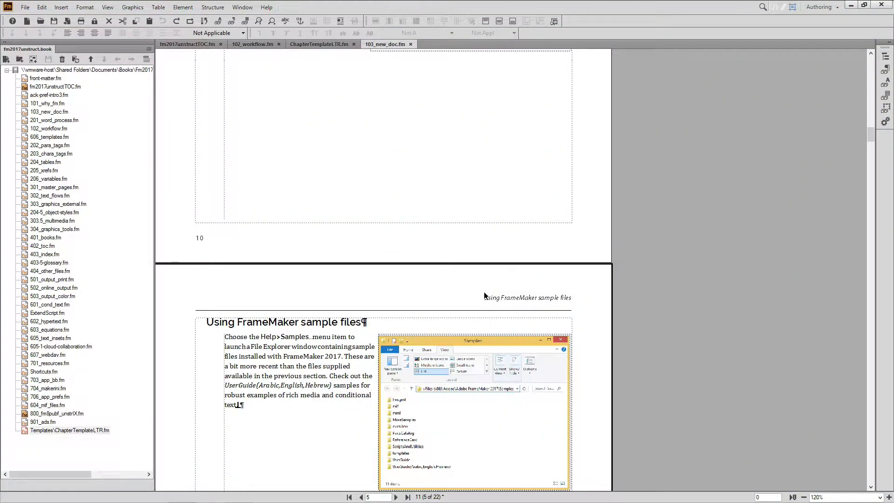
pyautogui.scroll(-3, 484, 291)
pyautogui.click(403, 250)
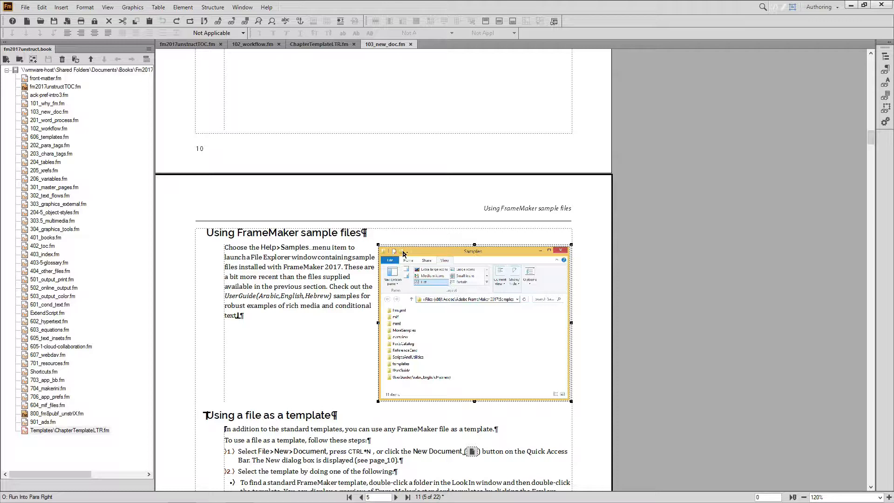
pyautogui.click(885, 109)
pyautogui.click(739, 74)
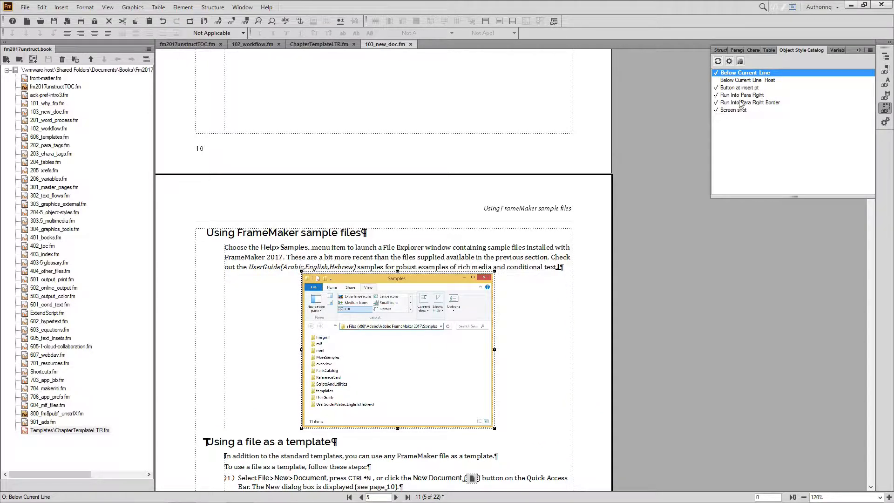
pyautogui.click(740, 97)
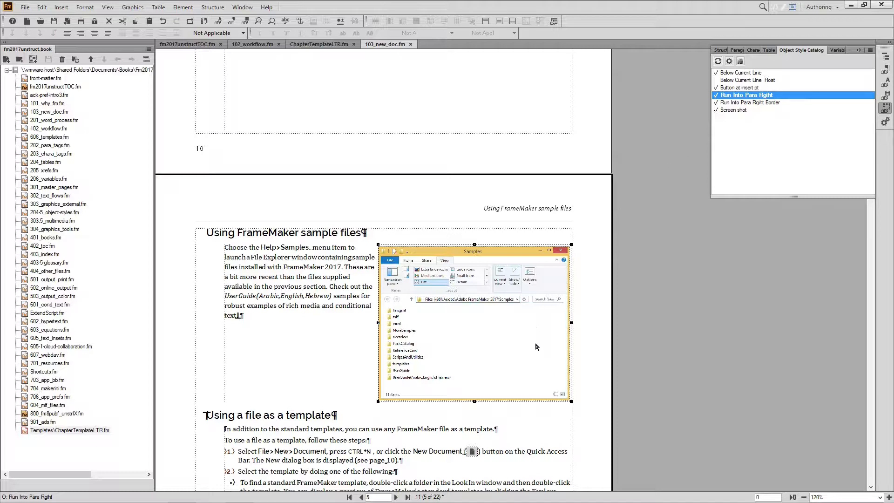
pyautogui.moveTo(489, 451); pyautogui.dragTo(434, 452)
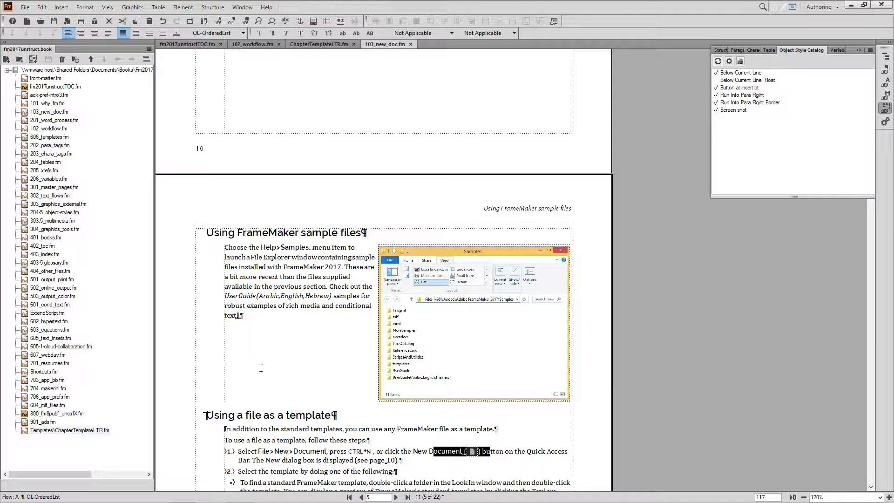
# Step: Open Templates\ChapterTemplateLTR.fm from the book and view its sample tip, caution, course, note, post and video paragraphs
pyautogui.doubleClick(24, 431)
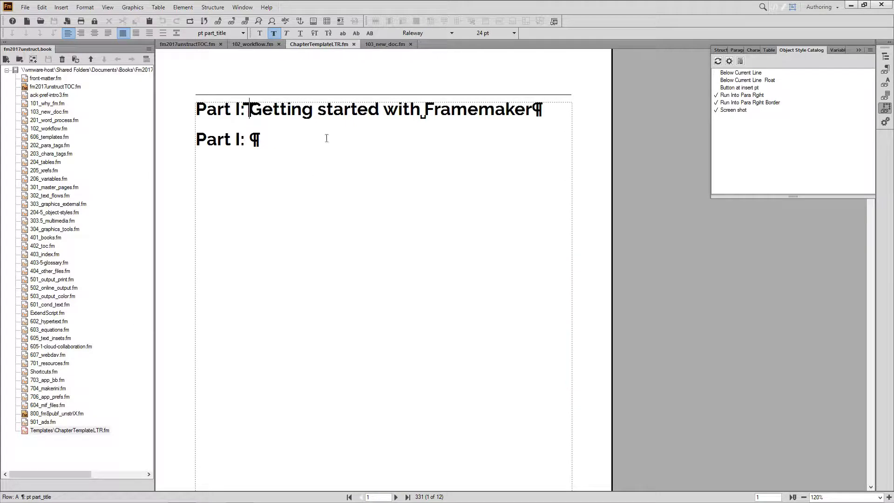
pyautogui.click(872, 353)
pyautogui.click(873, 353)
pyautogui.click(872, 353)
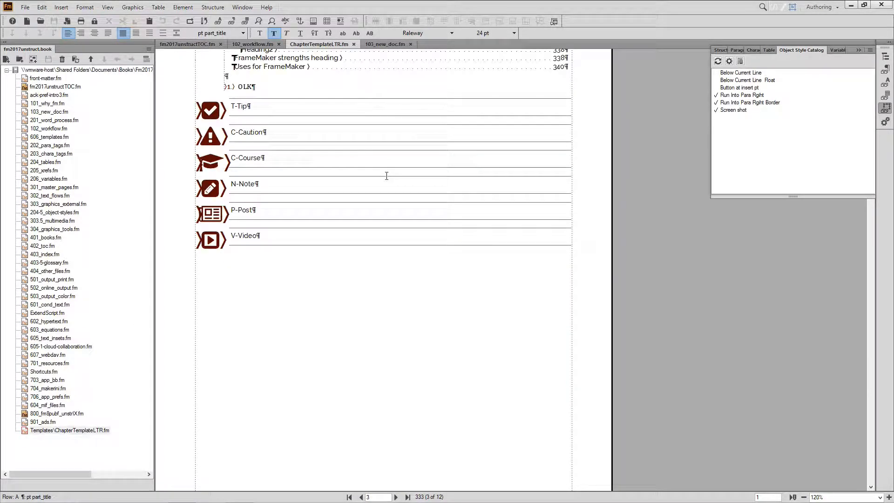